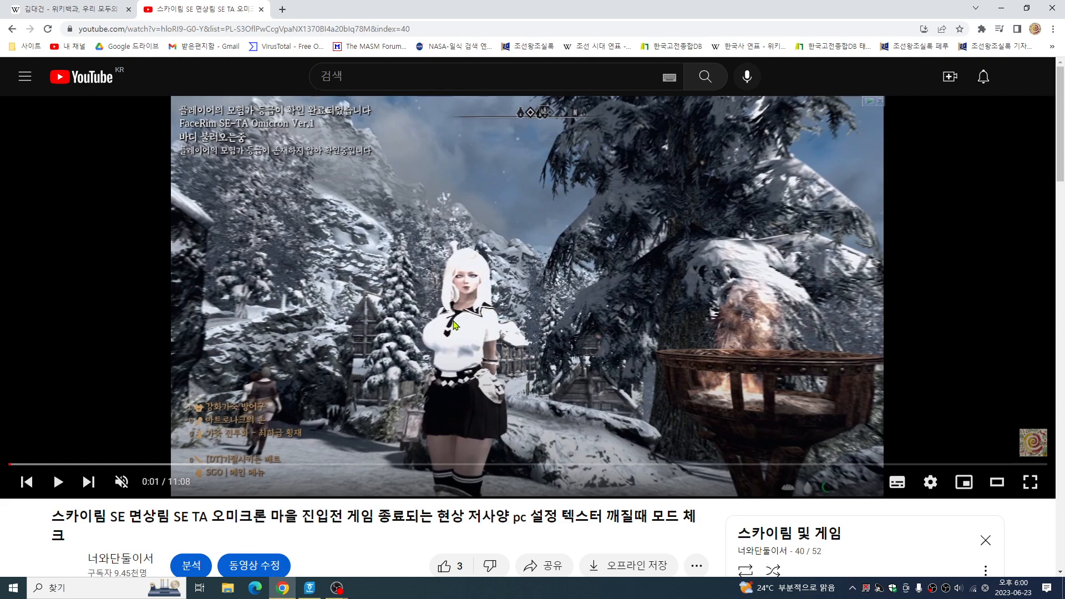
Play the opening of the Skyrim video, jump back to near the start, replay a few seconds and pause it
{"action": "left_click", "coordinate": [411, 327]}
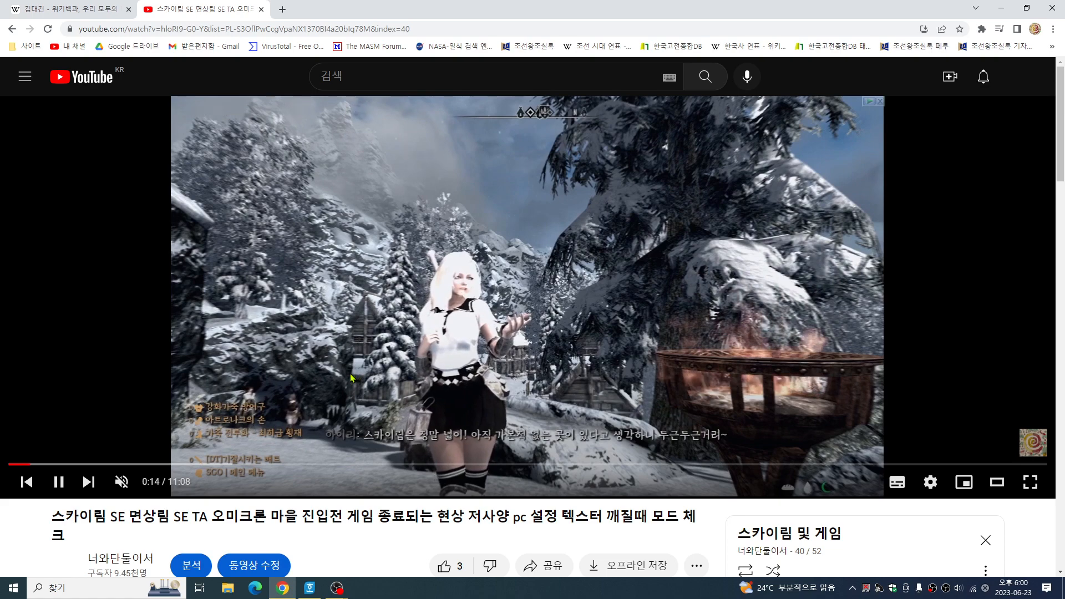
{"action": "left_click", "coordinate": [369, 348]}
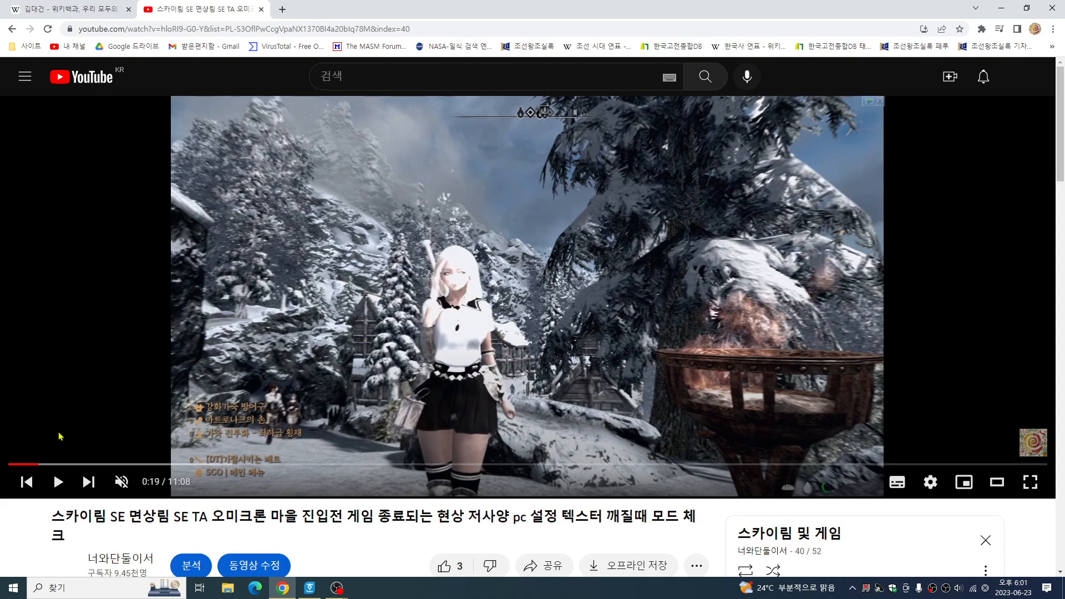
{"action": "left_click", "coordinate": [18, 465]}
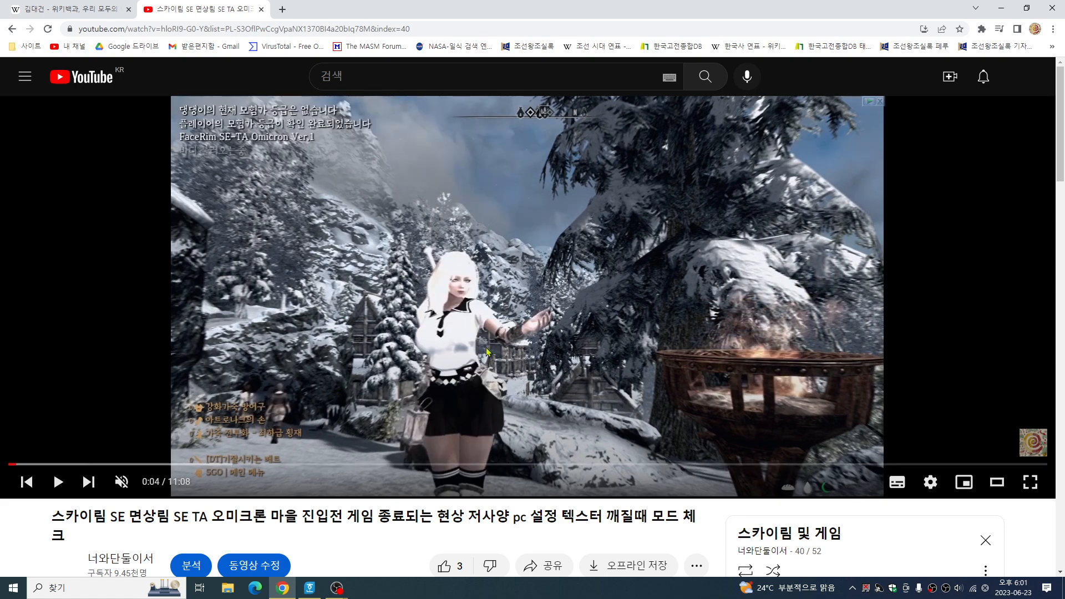
{"action": "left_click", "coordinate": [515, 300]}
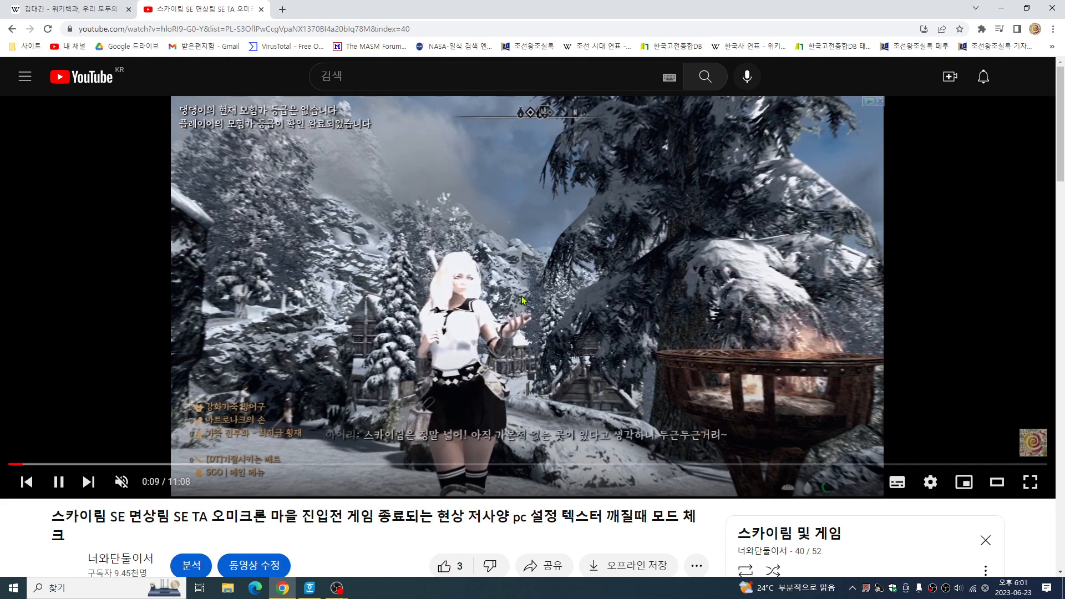
{"action": "left_click", "coordinate": [521, 300]}
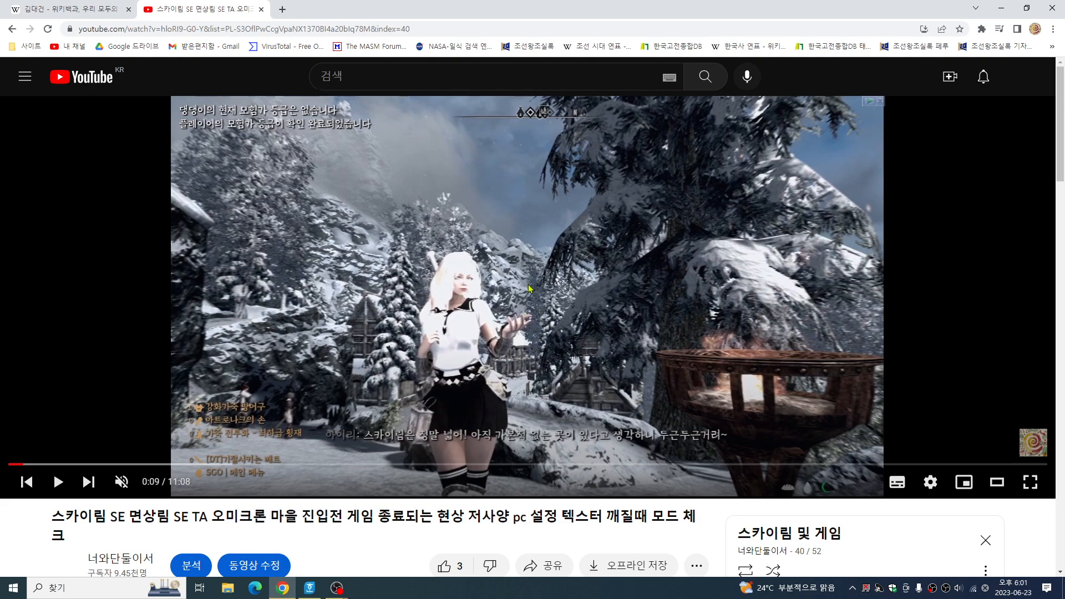
Switch from the browser to OBS Studio and open the output (출력) settings
{"action": "left_click", "coordinate": [1004, 9]}
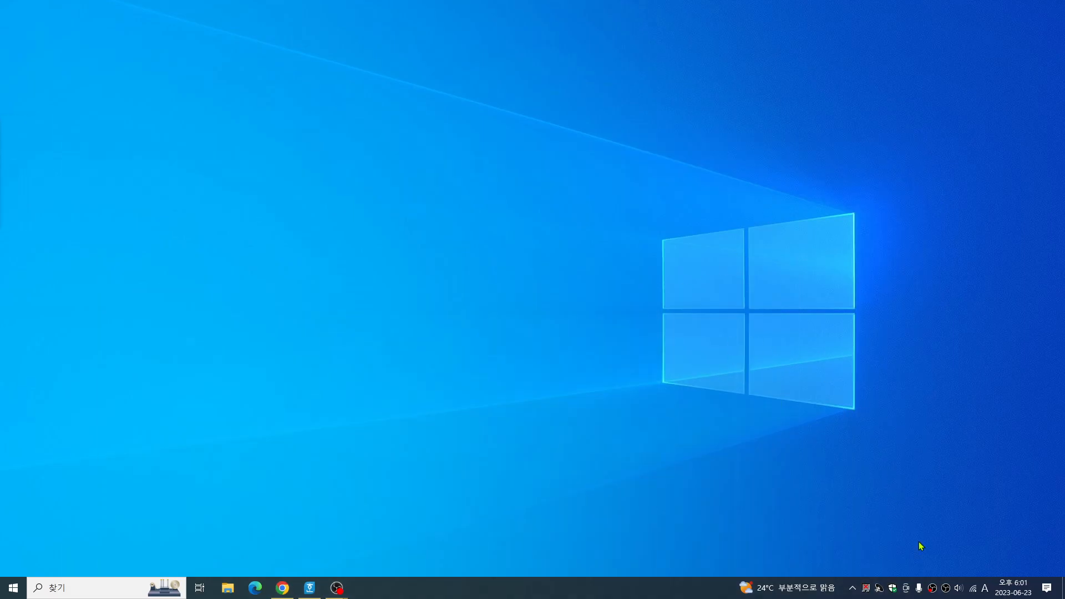
{"action": "left_click", "coordinate": [945, 591]}
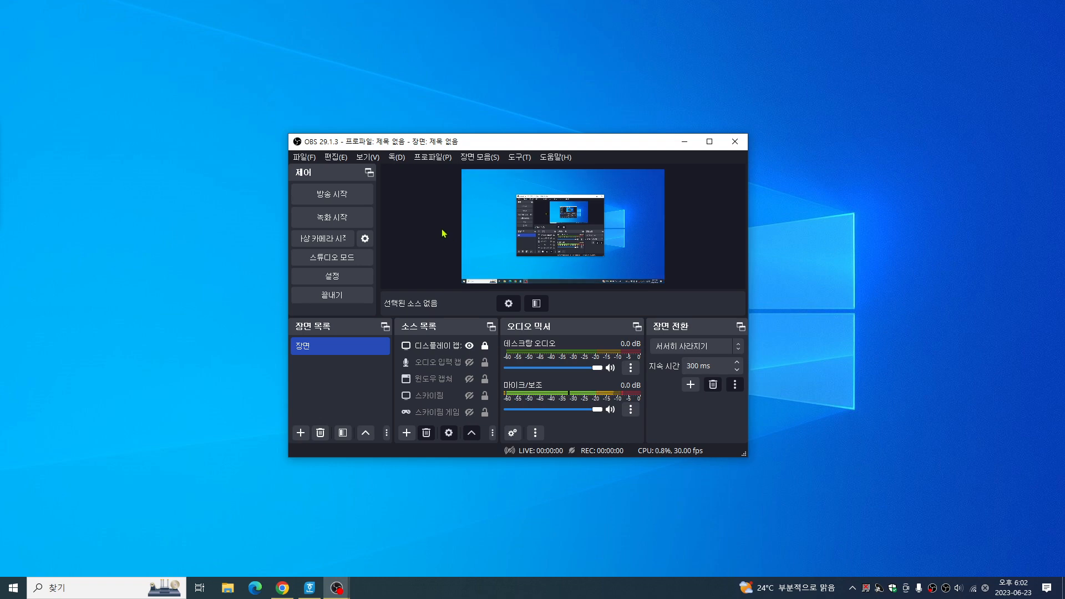
{"action": "left_click", "coordinate": [308, 159]}
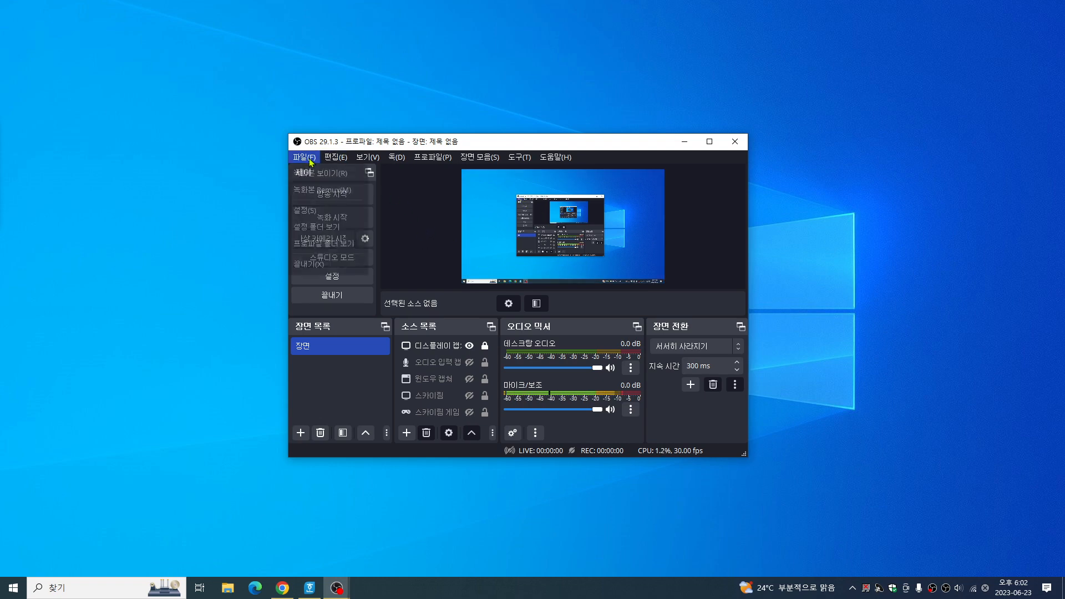
{"action": "left_click", "coordinate": [325, 215]}
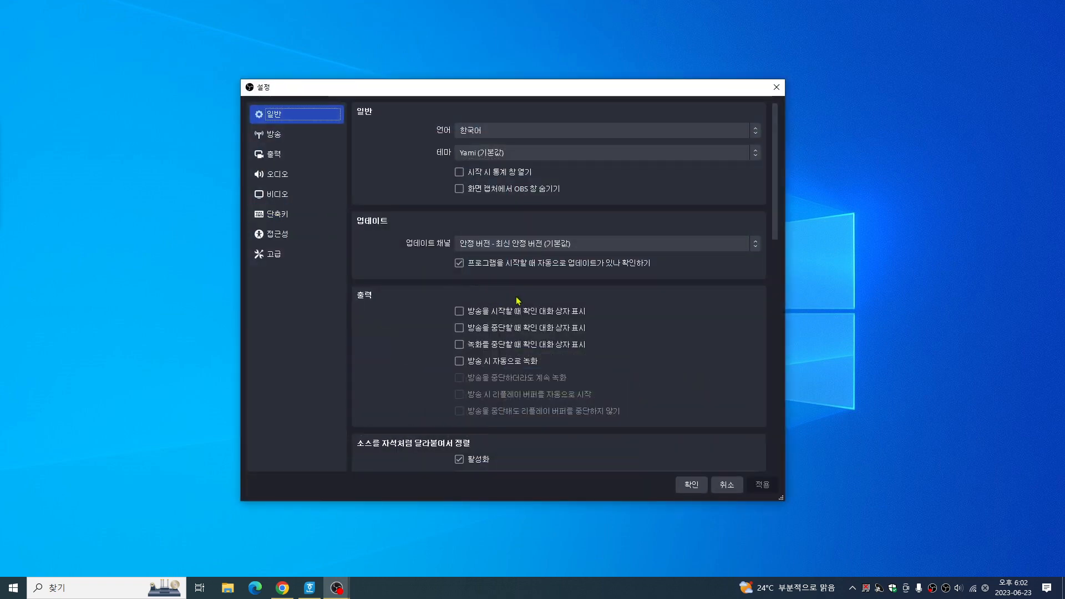
{"action": "left_click", "coordinate": [293, 161]}
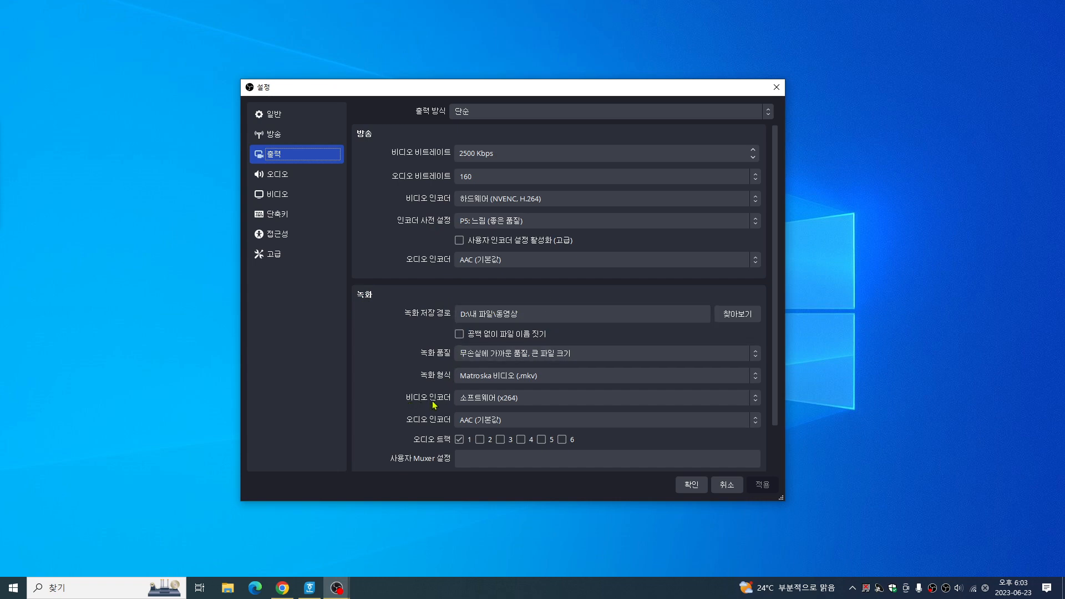
Try 하드웨어 (NVENC, H.264) as the recording video encoder, and return it to 소프트웨어 (x264)
{"action": "left_click", "coordinate": [533, 398]}
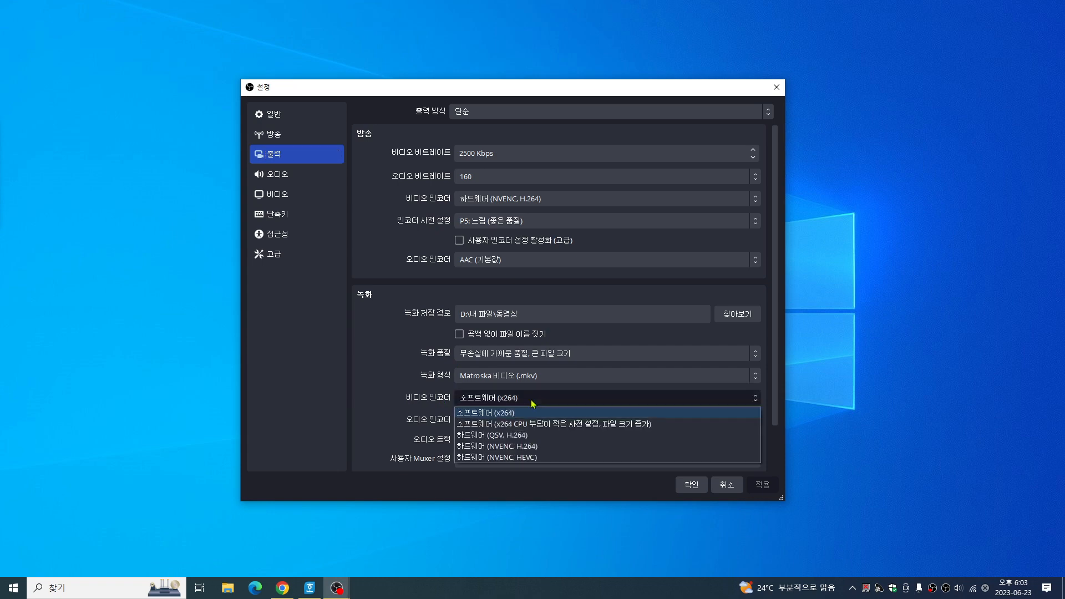
{"action": "left_click", "coordinate": [506, 446]}
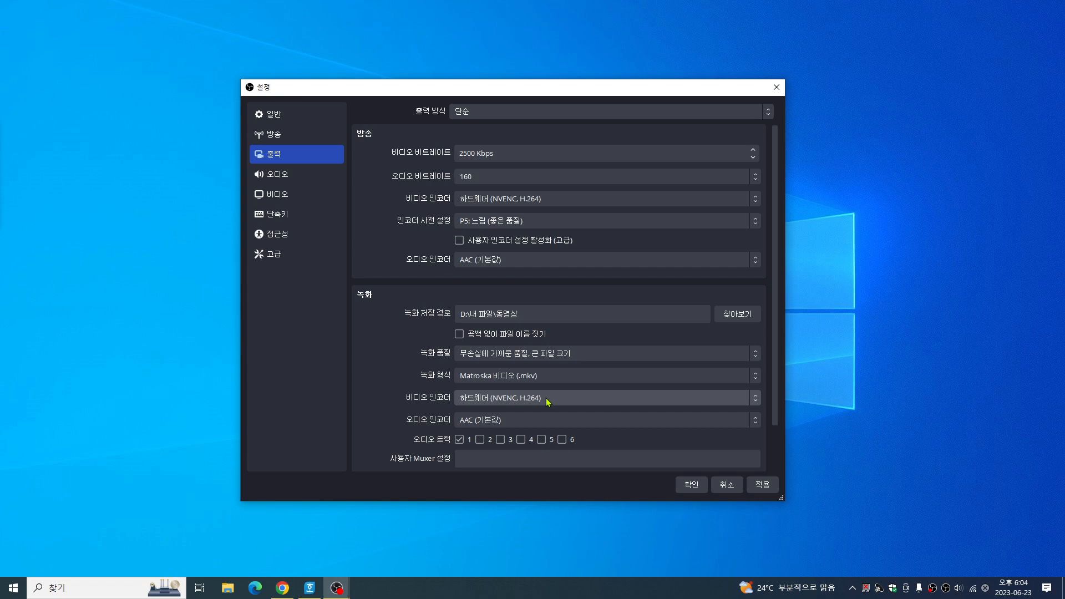
{"action": "left_click", "coordinate": [547, 400]}
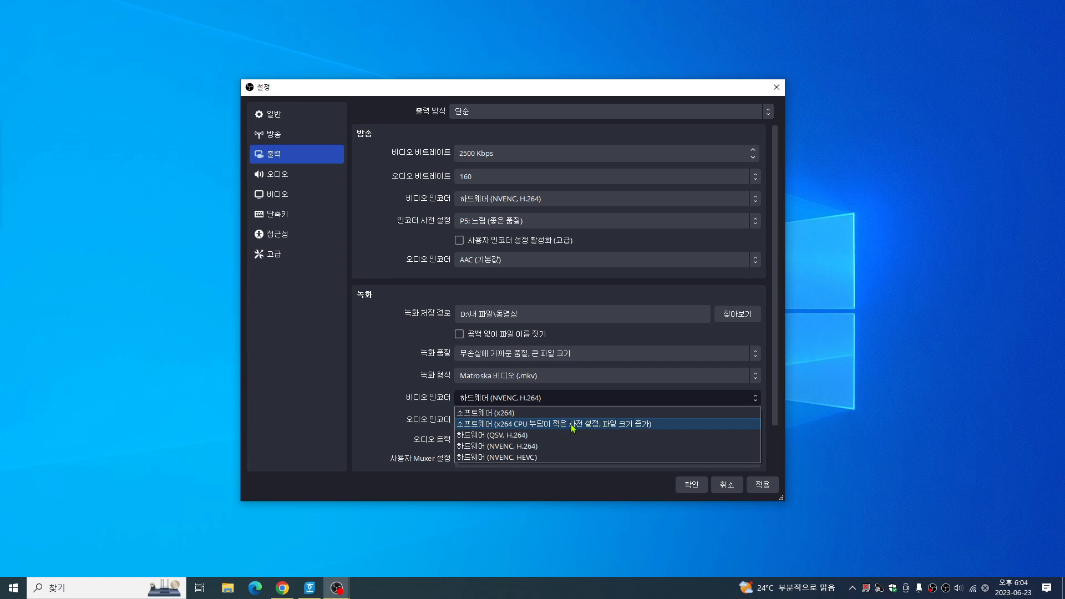
{"action": "left_click", "coordinate": [527, 414]}
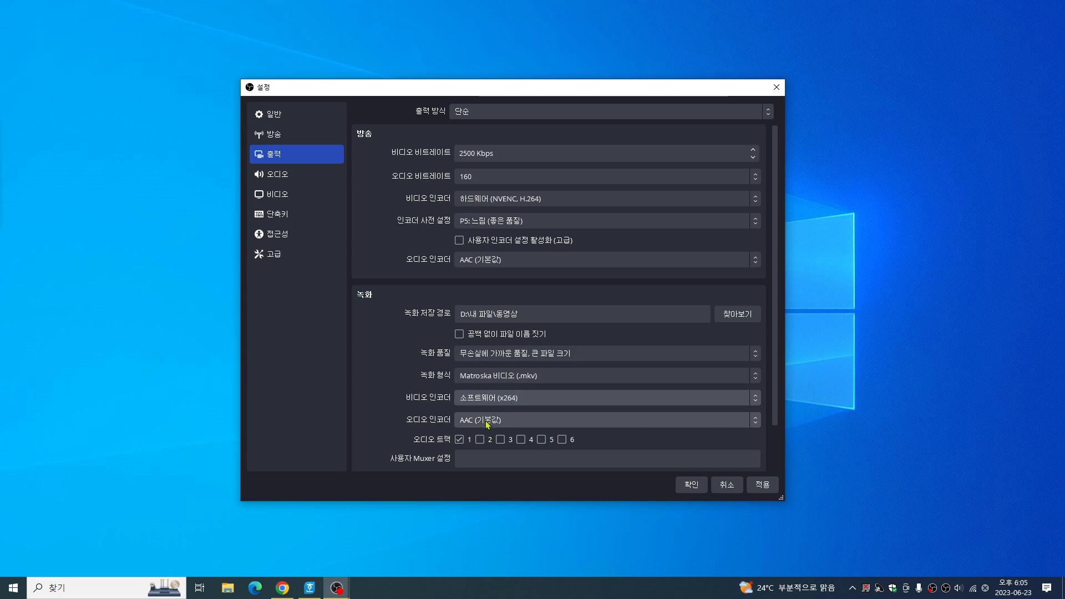
Select the near-lossless, large file size option (무손실에 가까운 품질, 큰 파일 크기) as the recording quality
{"action": "left_click", "coordinate": [575, 355]}
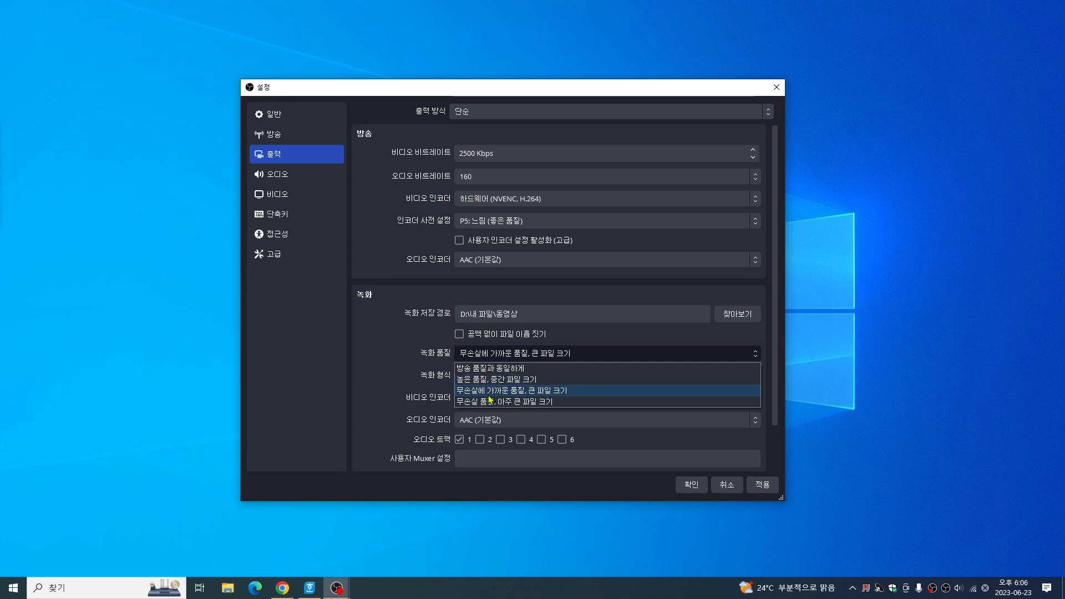
{"action": "left_click", "coordinate": [576, 392]}
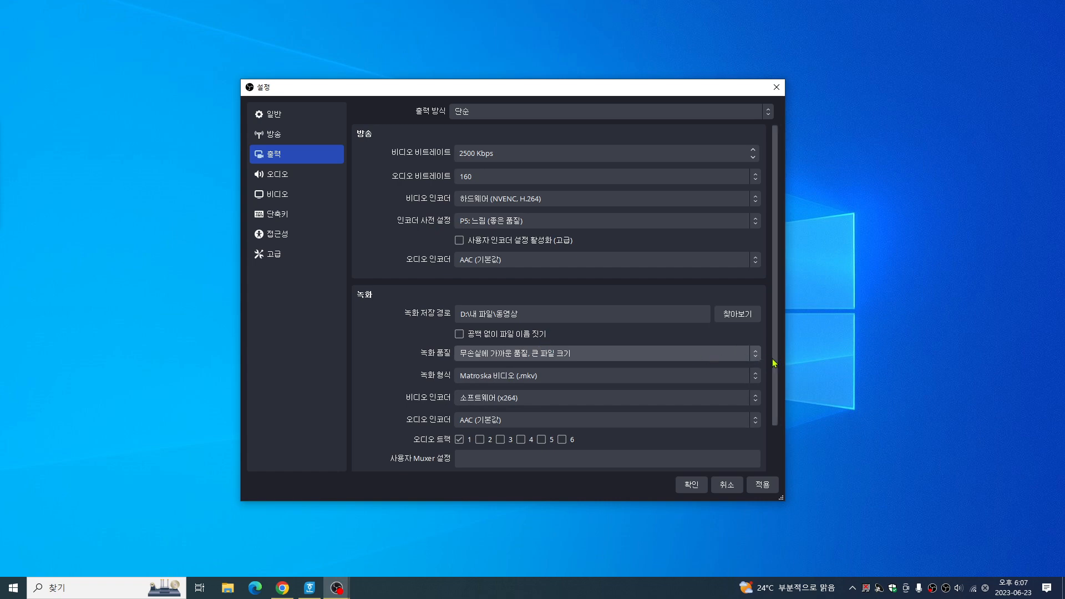
{"action": "mouse_move", "coordinate": [775, 362]}
{"action": "left_mouse_down"}
{"action": "mouse_move", "coordinate": [775, 398]}
{"action": "mouse_move", "coordinate": [775, 352]}
{"action": "left_mouse_up"}
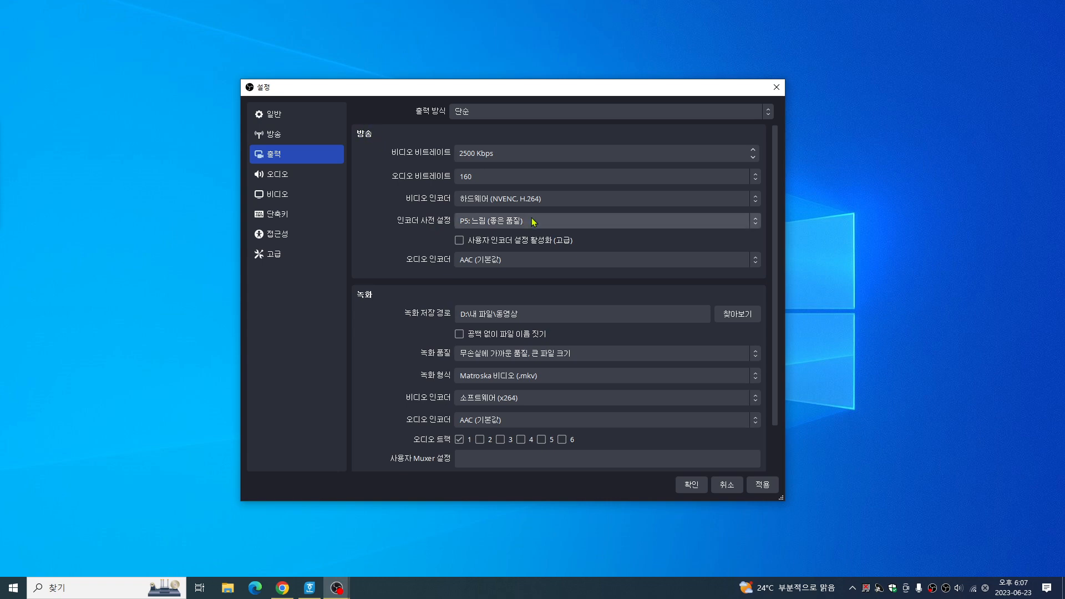
Set the streaming video encoder to 소프트웨어 (x264) and check the available encoder presets without choosing another one
{"action": "left_click", "coordinate": [501, 200]}
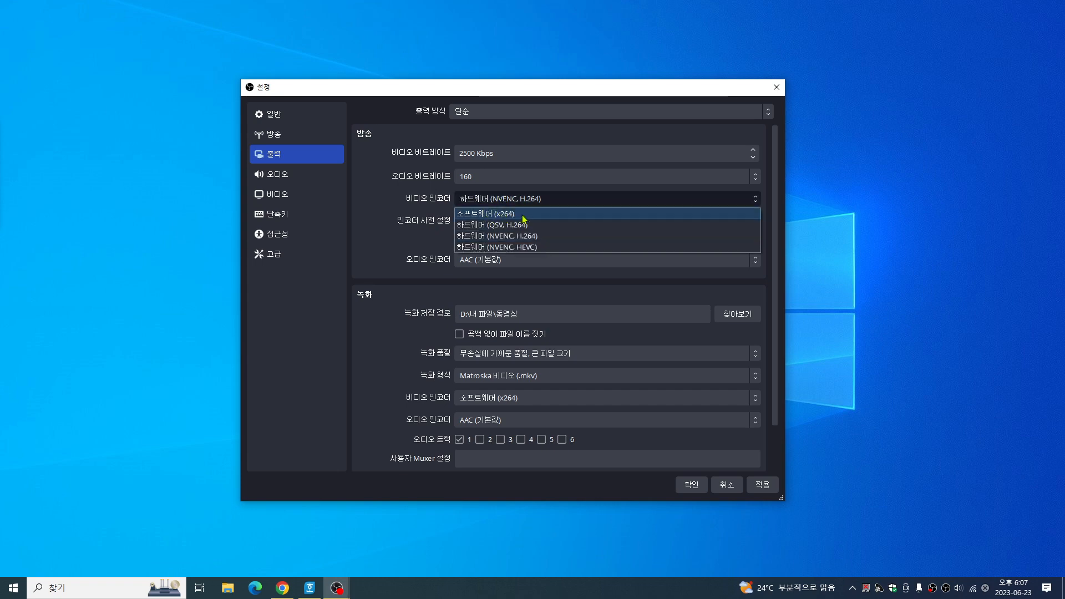
{"action": "left_click", "coordinate": [522, 215]}
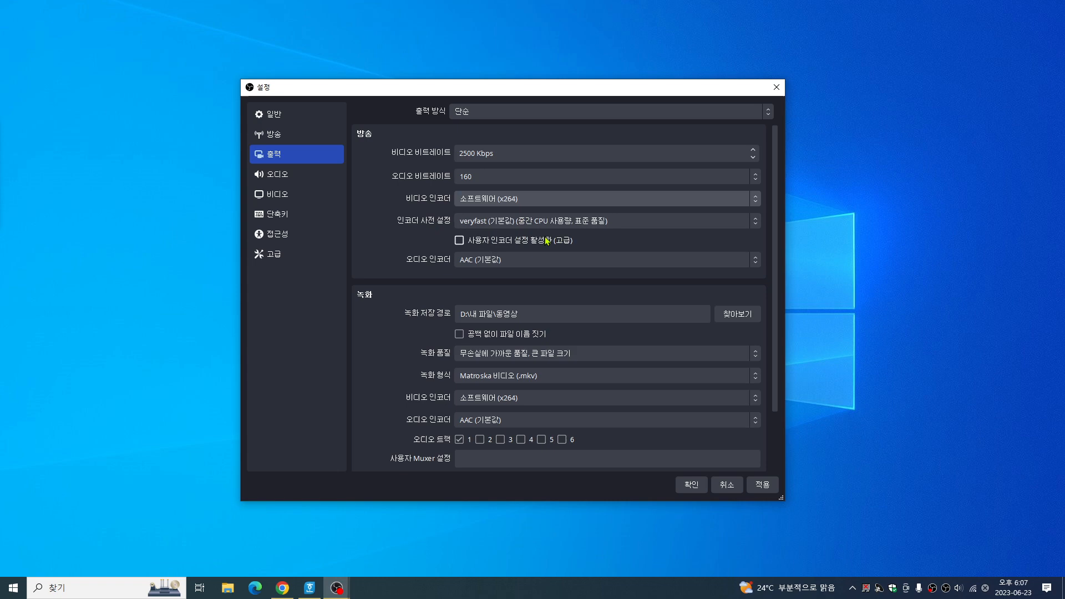
{"action": "left_click", "coordinate": [505, 222]}
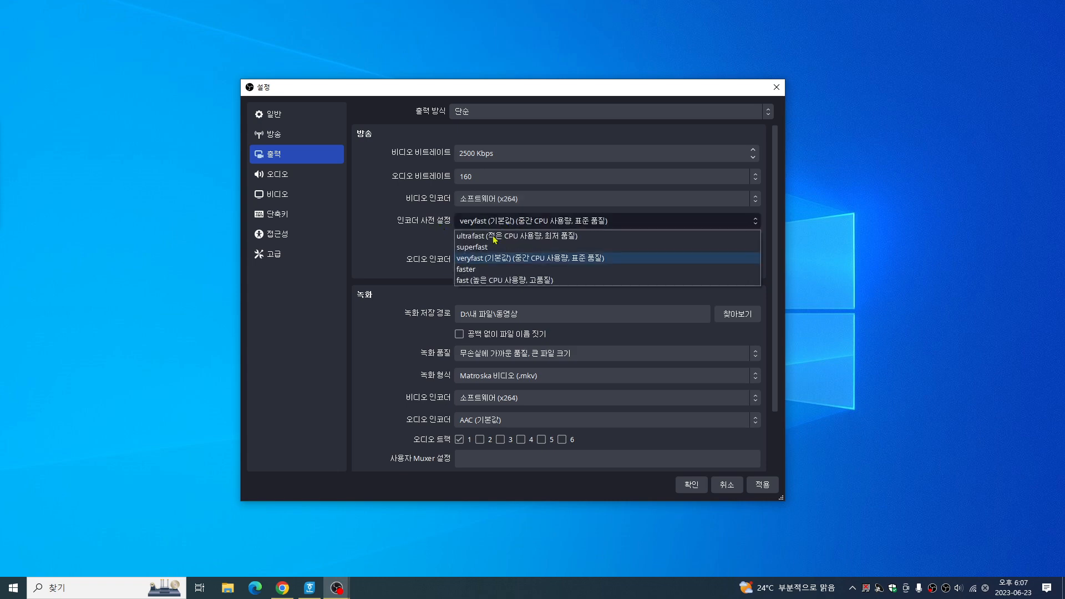
{"action": "left_click", "coordinate": [362, 247]}
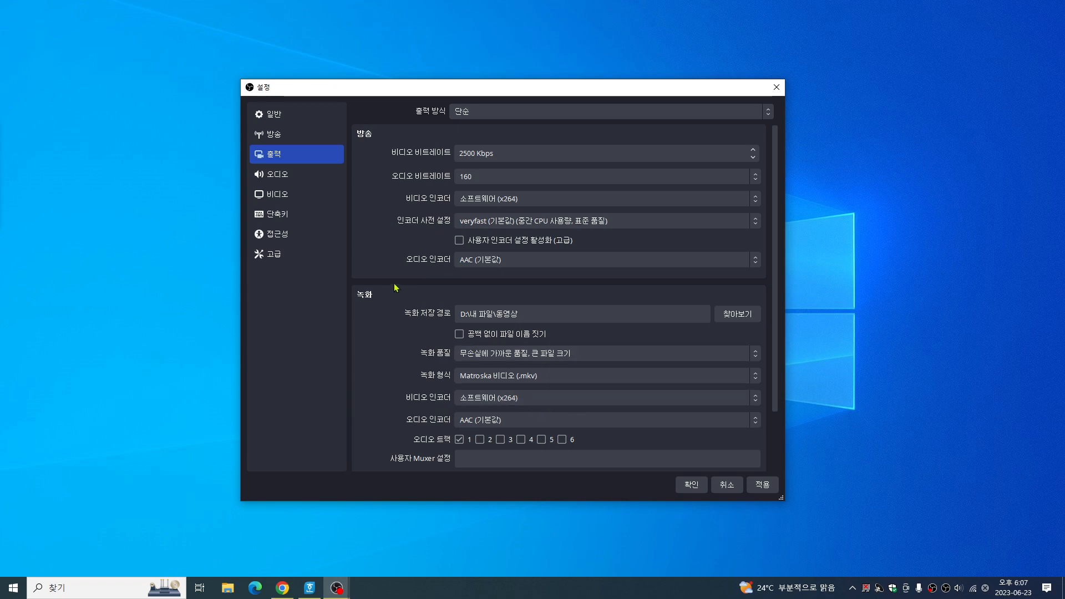
In the video settings, switch the common FPS value between 60 and 30, ending on 30
{"action": "left_click", "coordinate": [304, 203]}
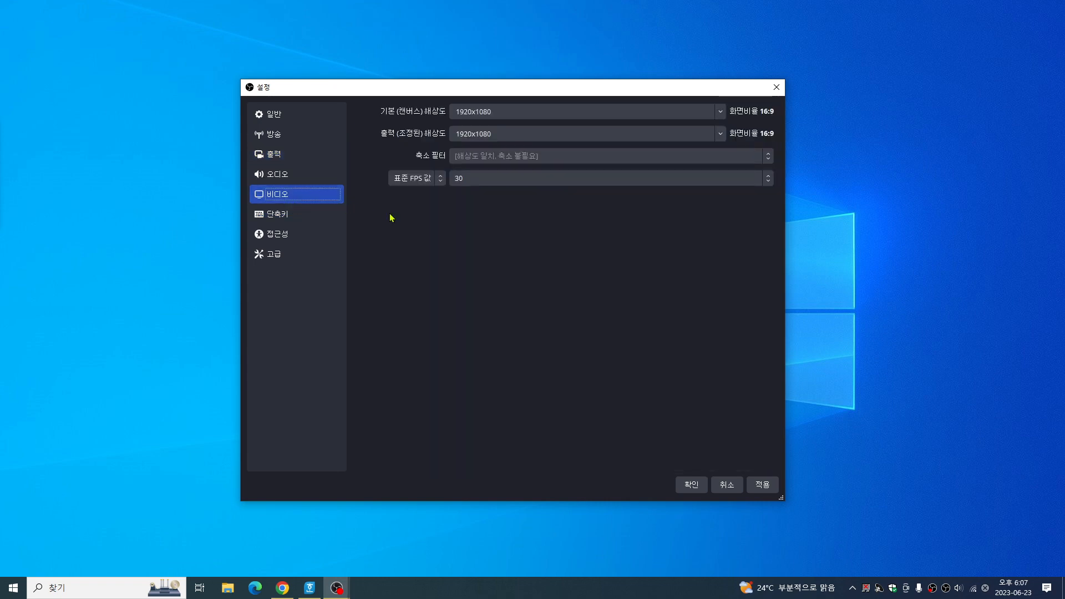
{"action": "left_click", "coordinate": [500, 179]}
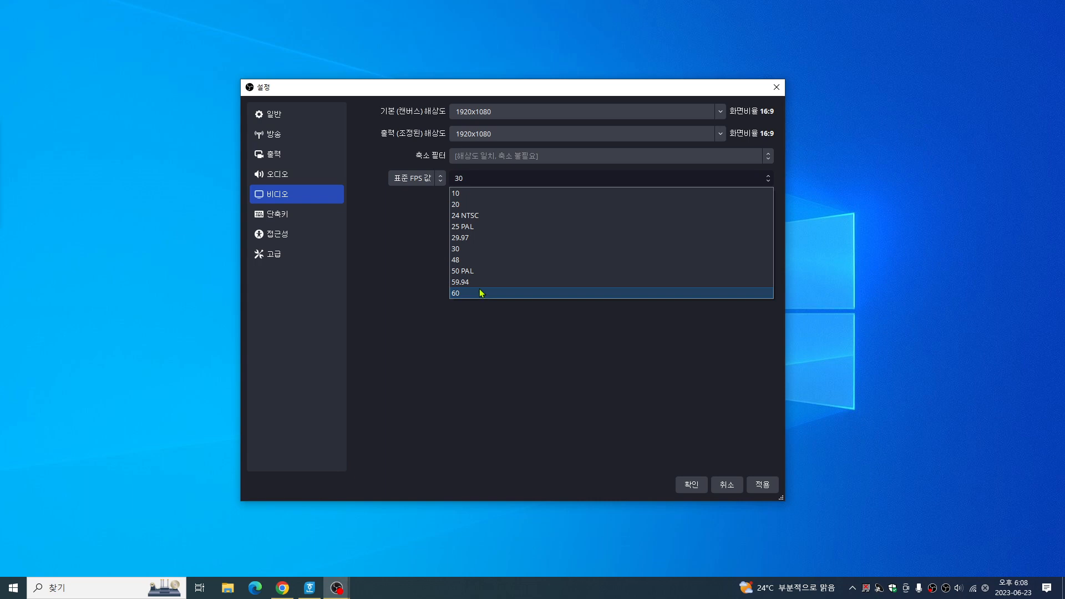
{"action": "left_click", "coordinate": [475, 295]}
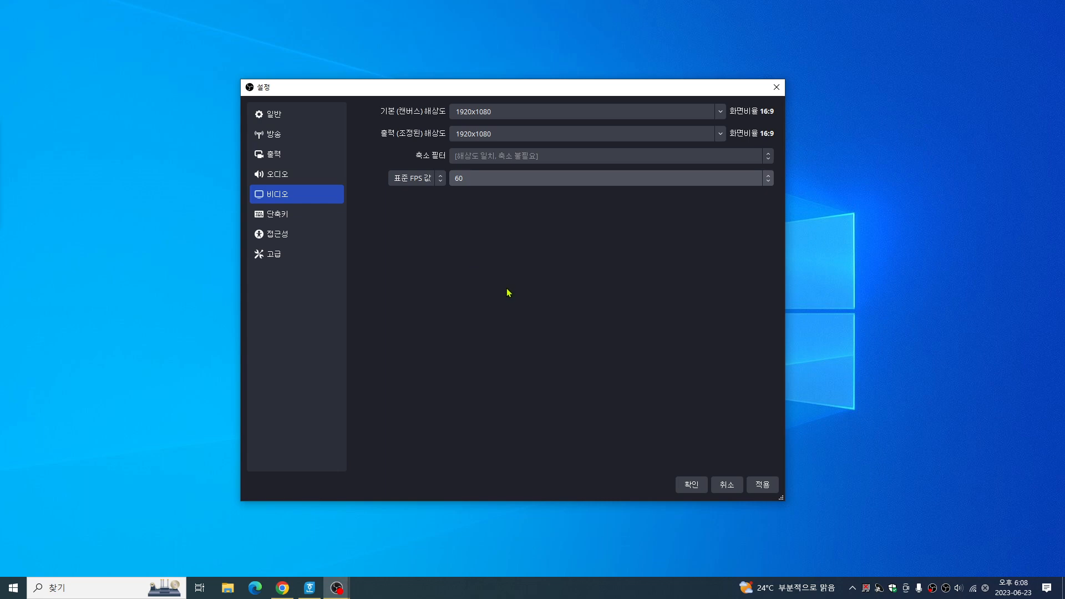
{"action": "left_click", "coordinate": [496, 182]}
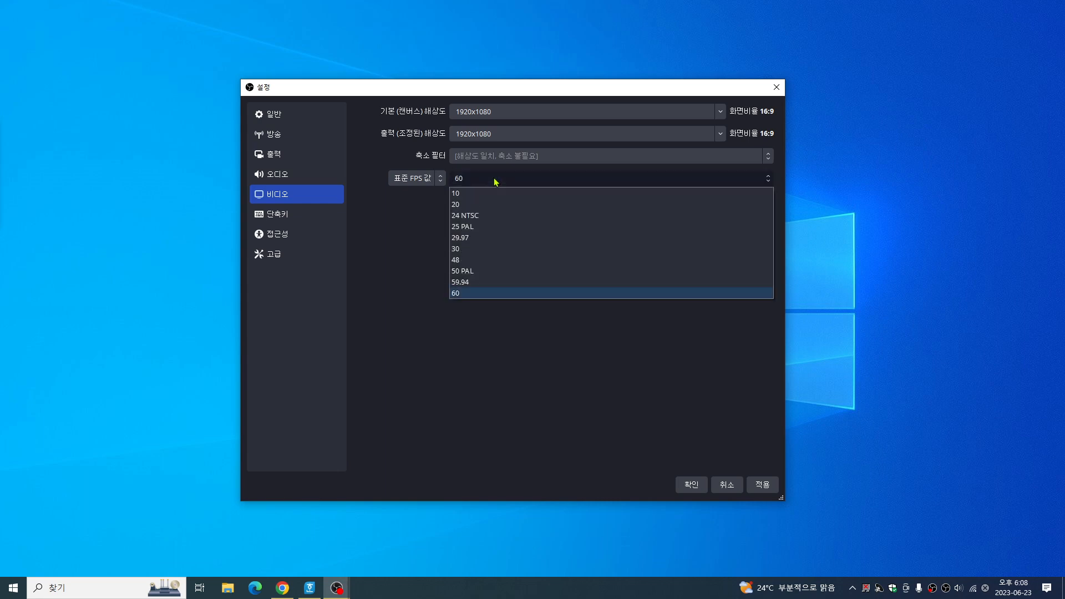
{"action": "left_click", "coordinate": [480, 254]}
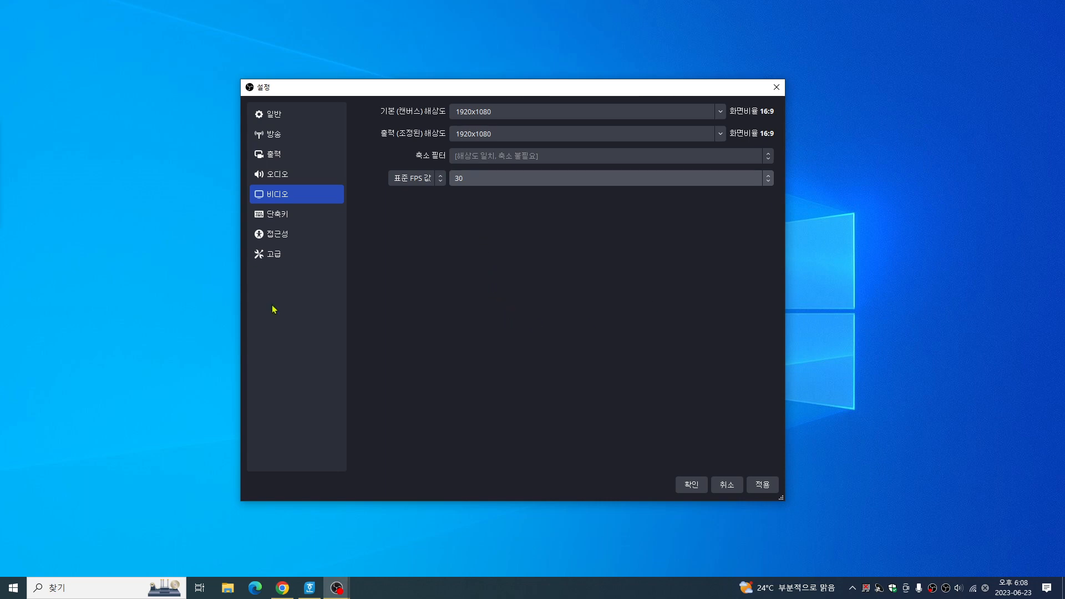
{"action": "left_click", "coordinate": [482, 182]}
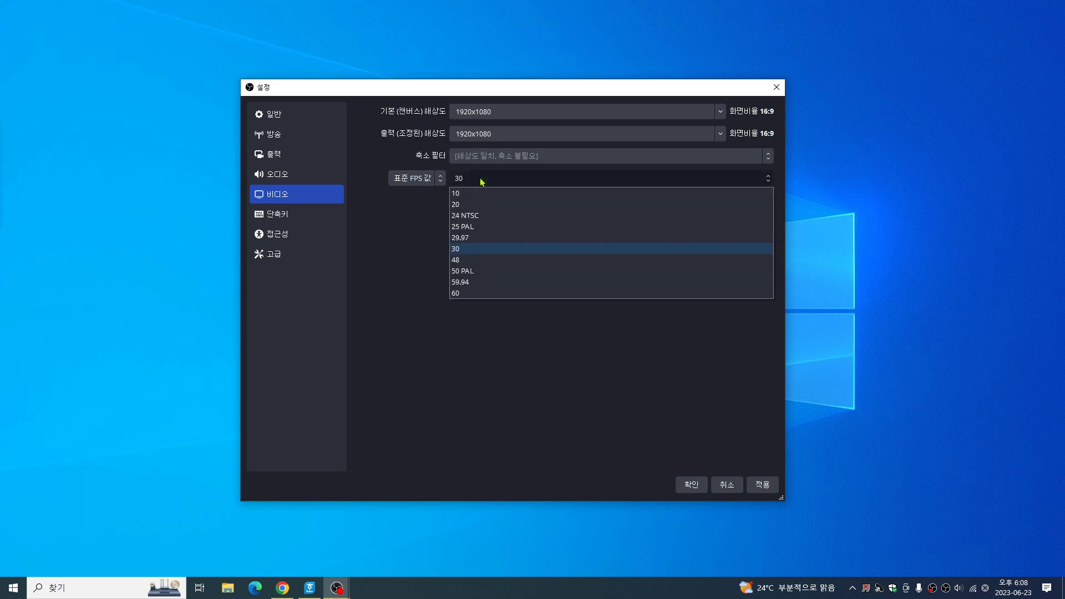
{"action": "left_click", "coordinate": [489, 294]}
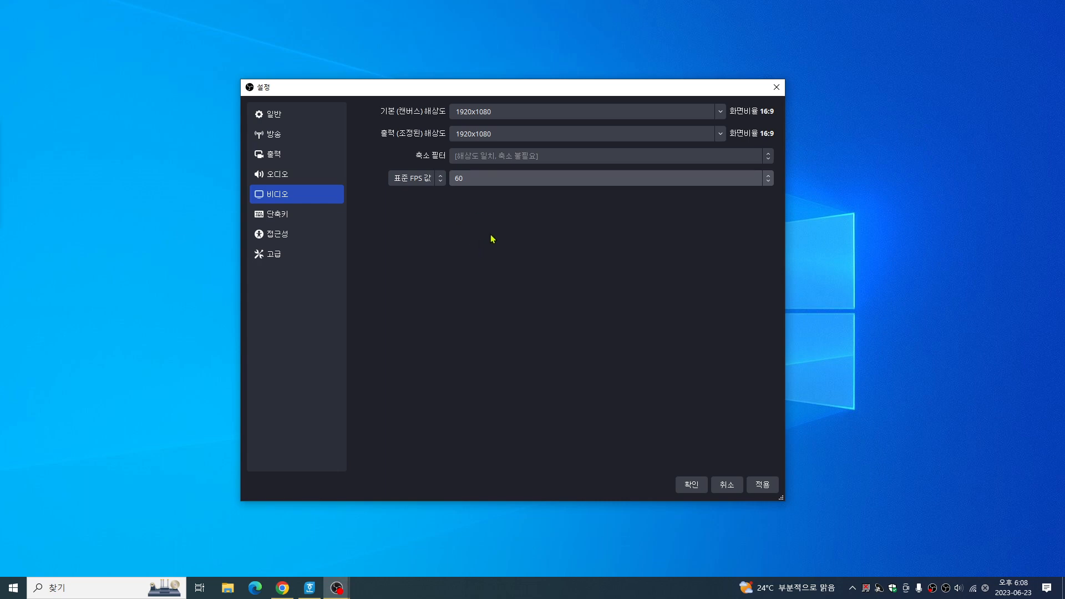
{"action": "left_click", "coordinate": [483, 183]}
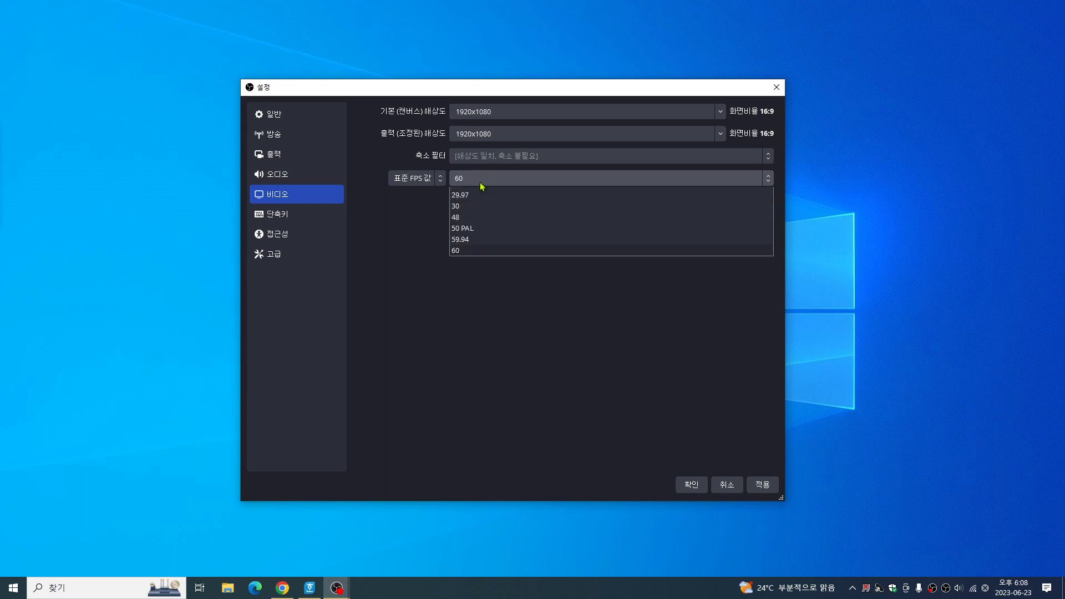
{"action": "left_click", "coordinate": [485, 248]}
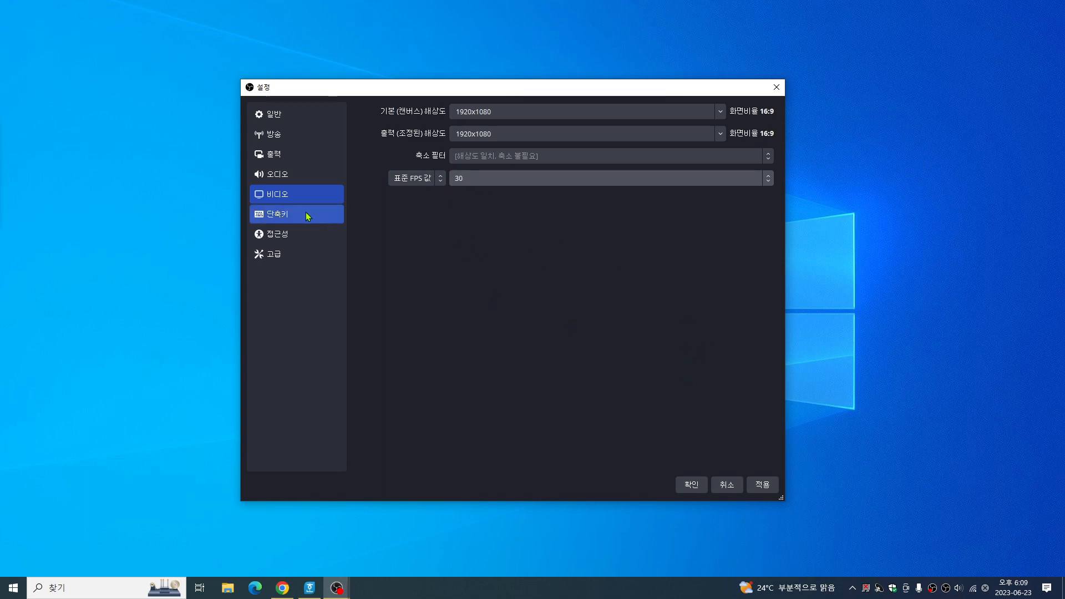
Choose 소프트웨어 (x264) as the recording video encoder in the output settings, apply the settings and minimize OBS
{"action": "left_click", "coordinate": [281, 160]}
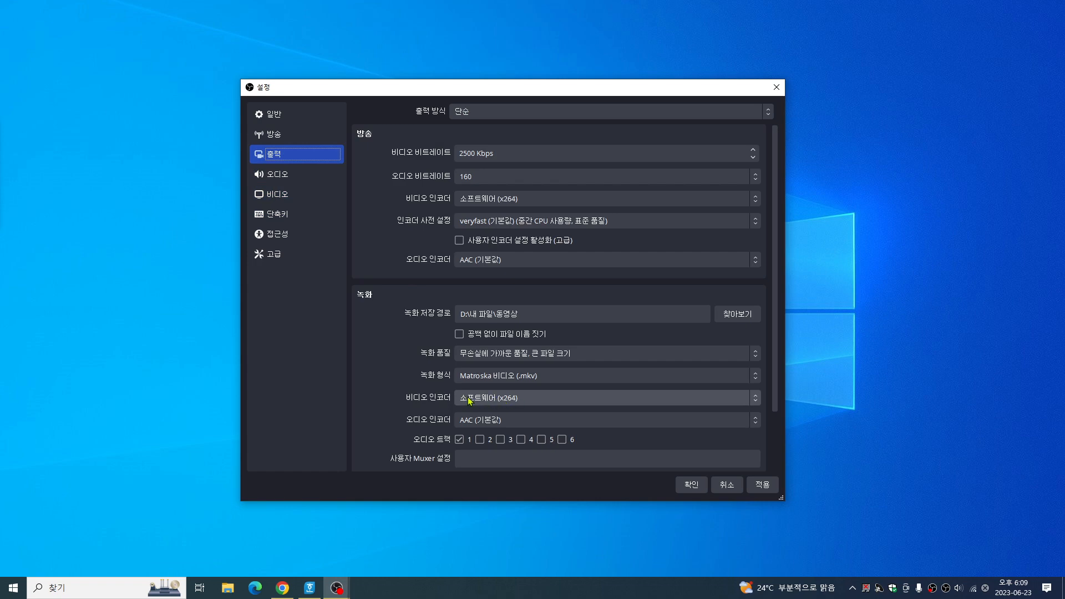
{"action": "left_click", "coordinate": [533, 401]}
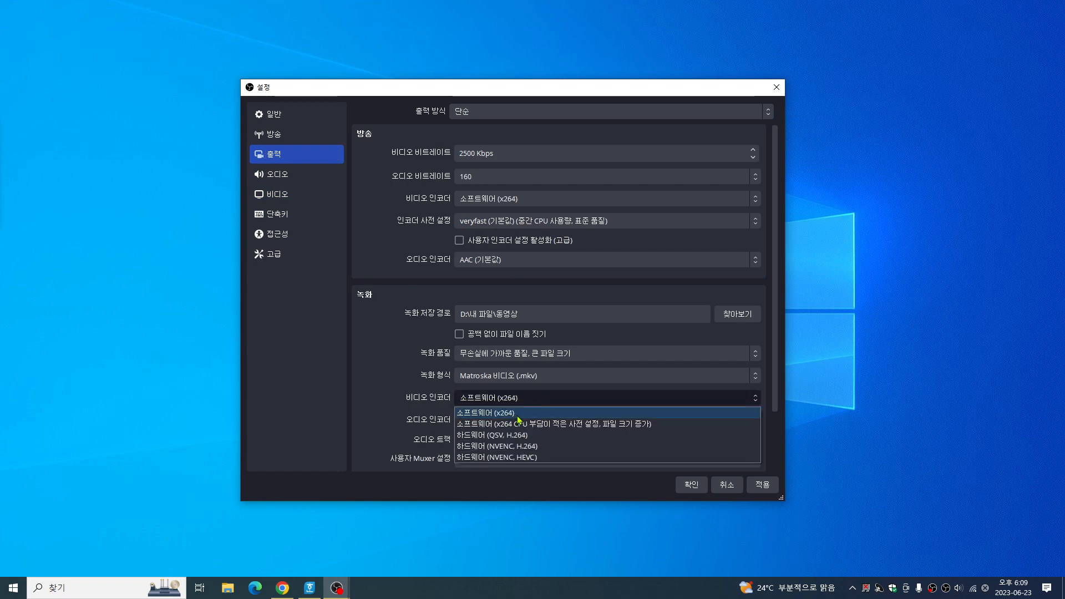
{"action": "left_click", "coordinate": [517, 417]}
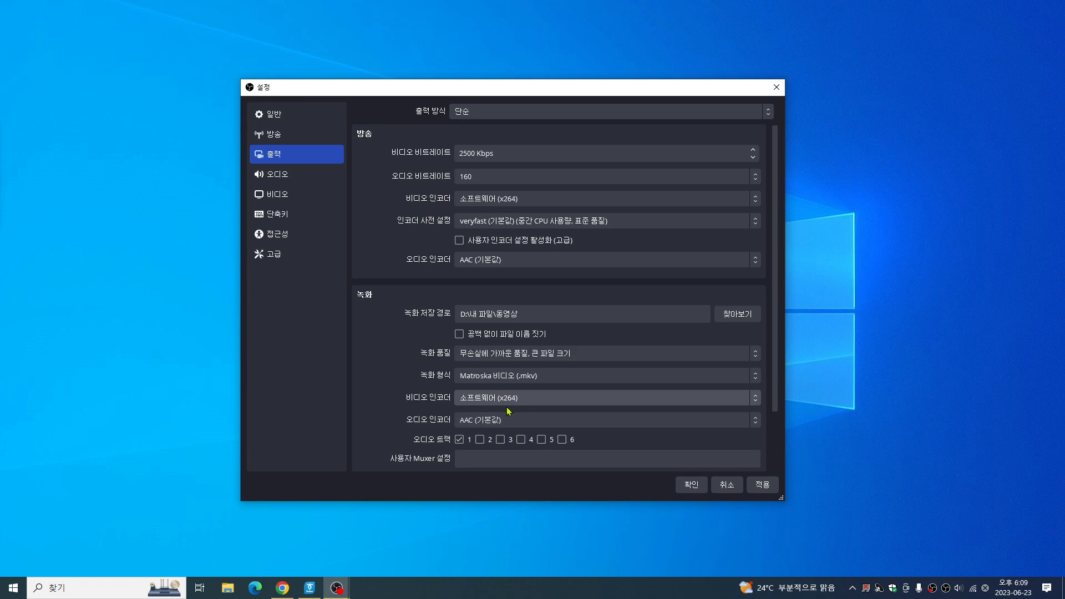
{"action": "left_click", "coordinate": [761, 487]}
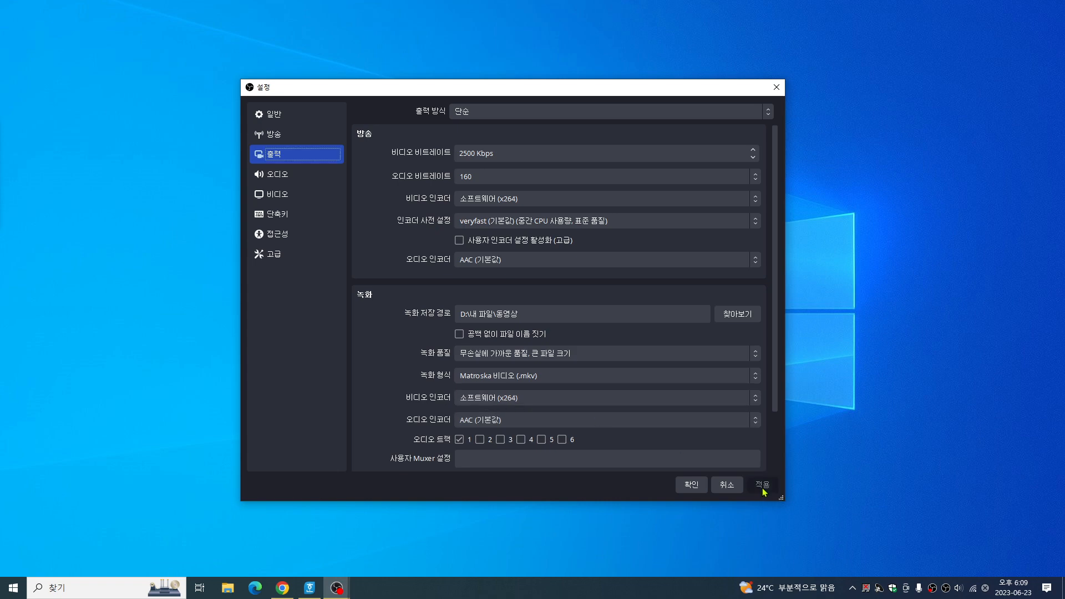
{"action": "left_click", "coordinate": [691, 485]}
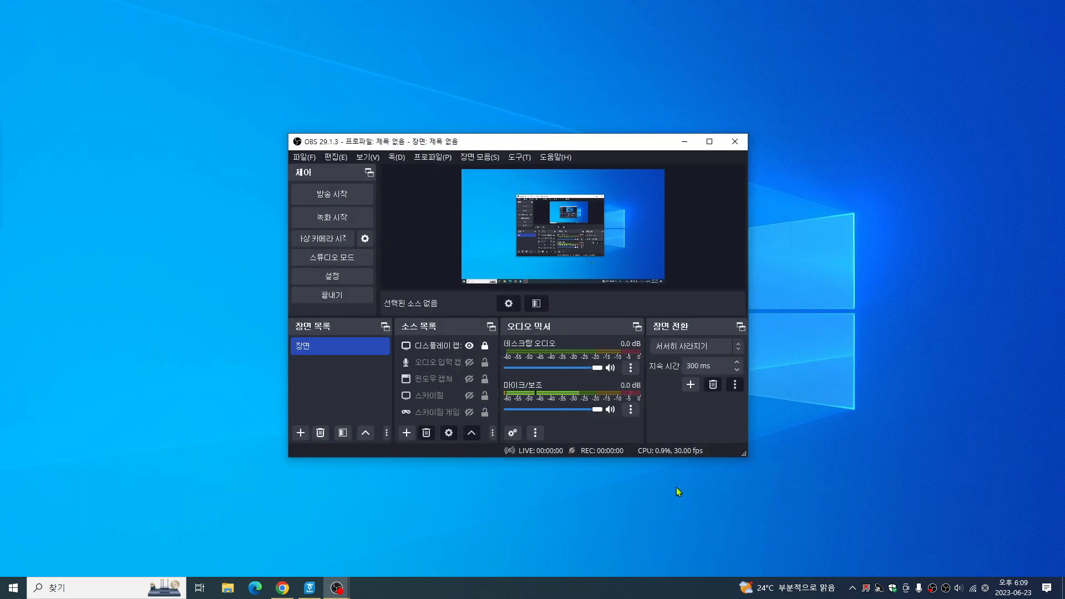
{"action": "left_click", "coordinate": [685, 141]}
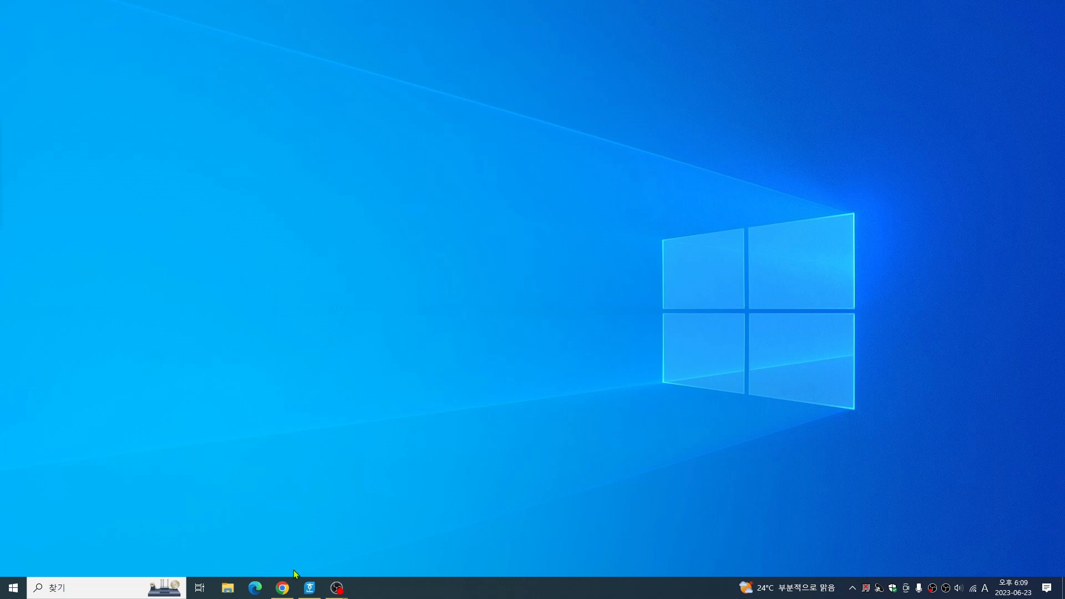
Switch to the YouTube video in Chrome, check its playback quality setting and resume playback
{"action": "left_click", "coordinate": [283, 588]}
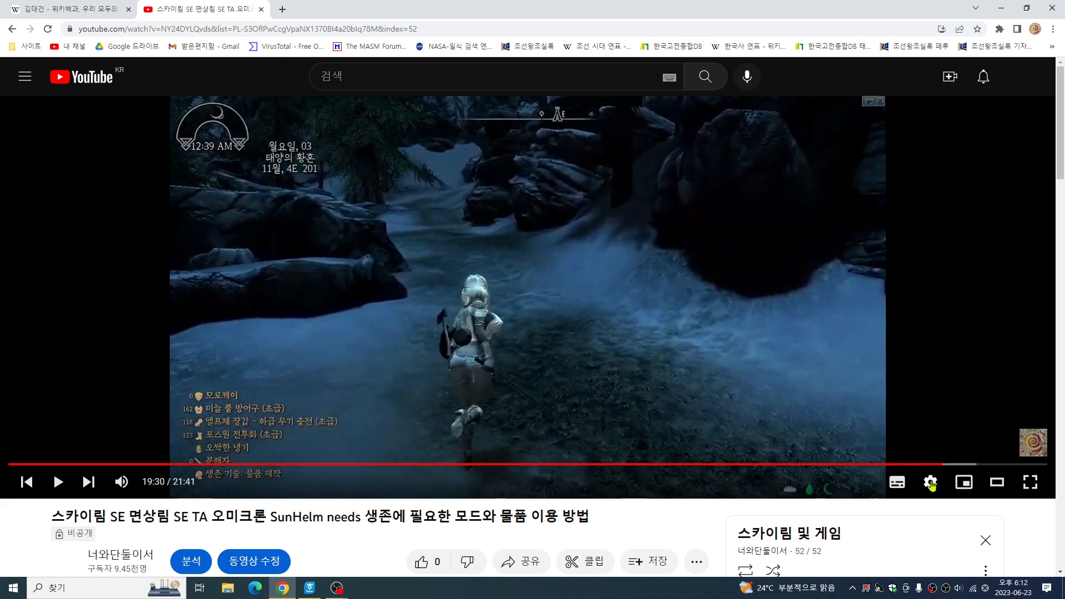
{"action": "left_click", "coordinate": [931, 482]}
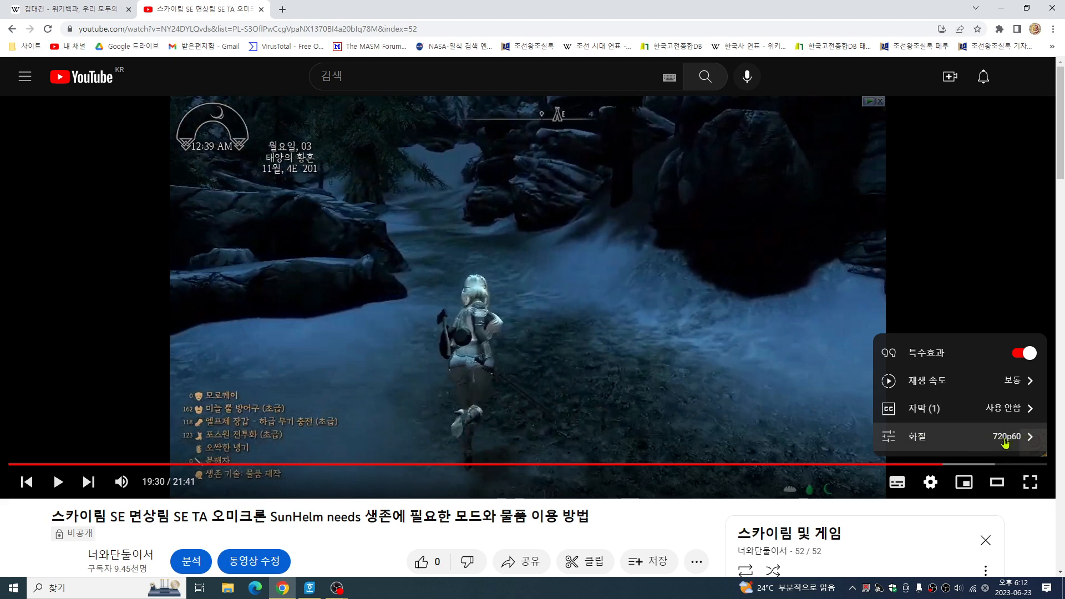
{"action": "left_click", "coordinate": [453, 516]}
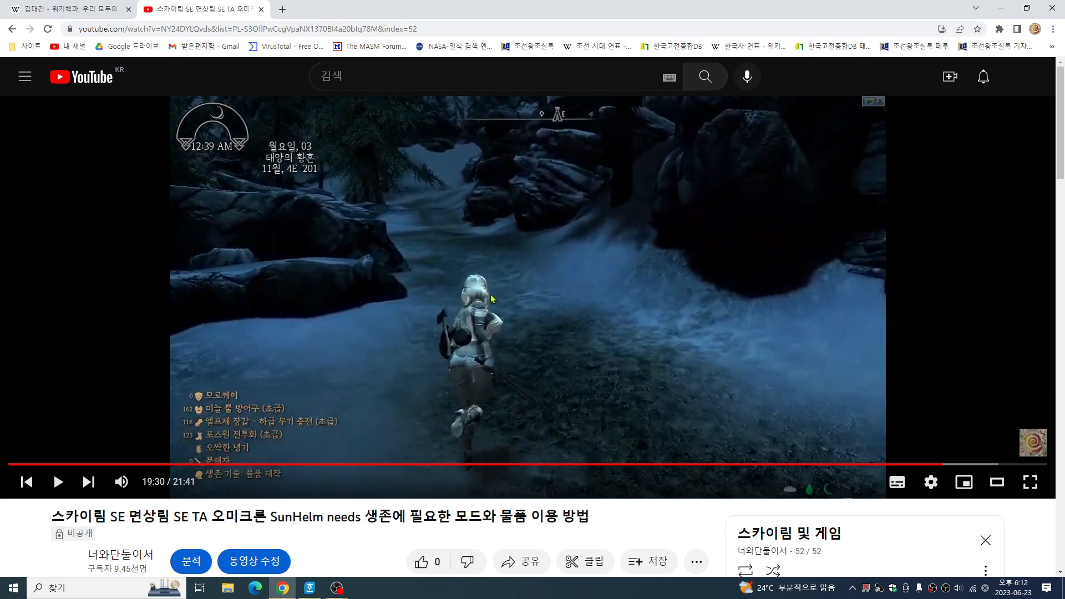
{"action": "left_click", "coordinate": [520, 289]}
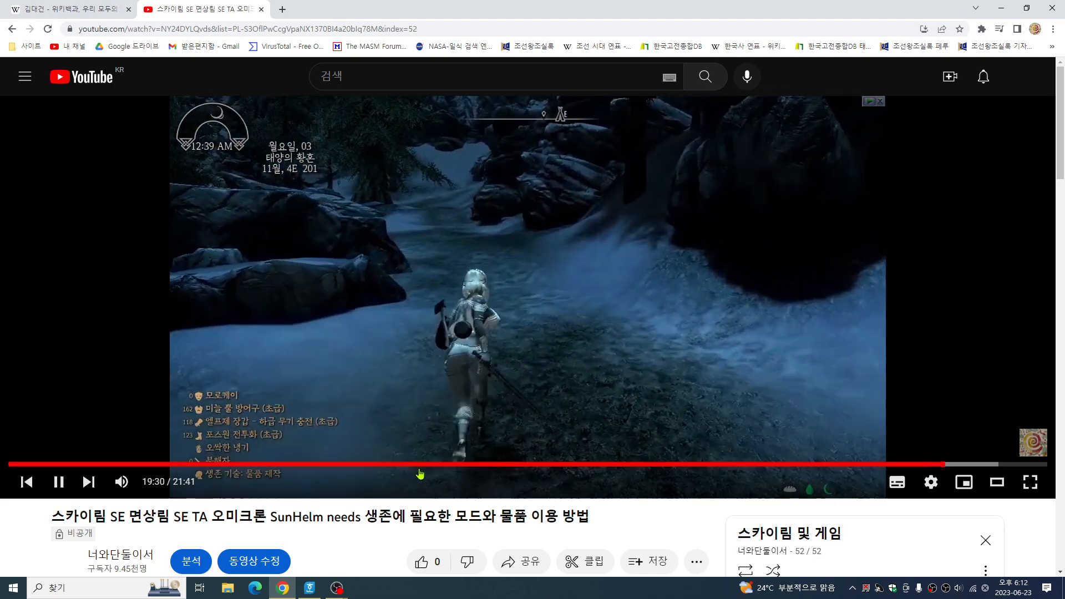